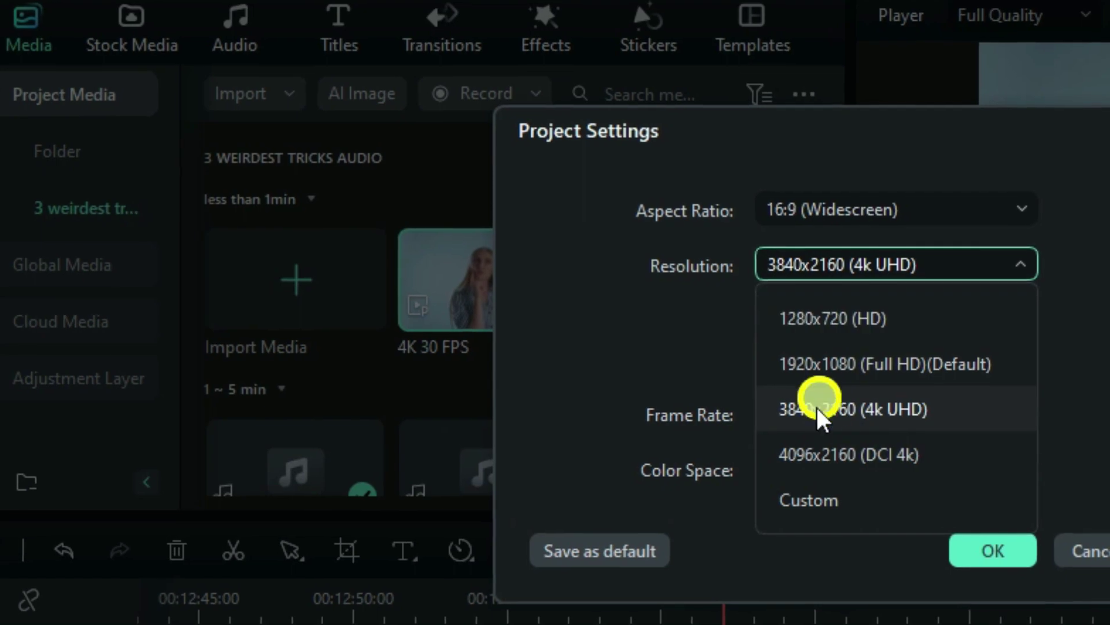
Set the project to 3840x2160 4K UHD and play the 4K clip in Full Quality preview
left_click(816, 408)
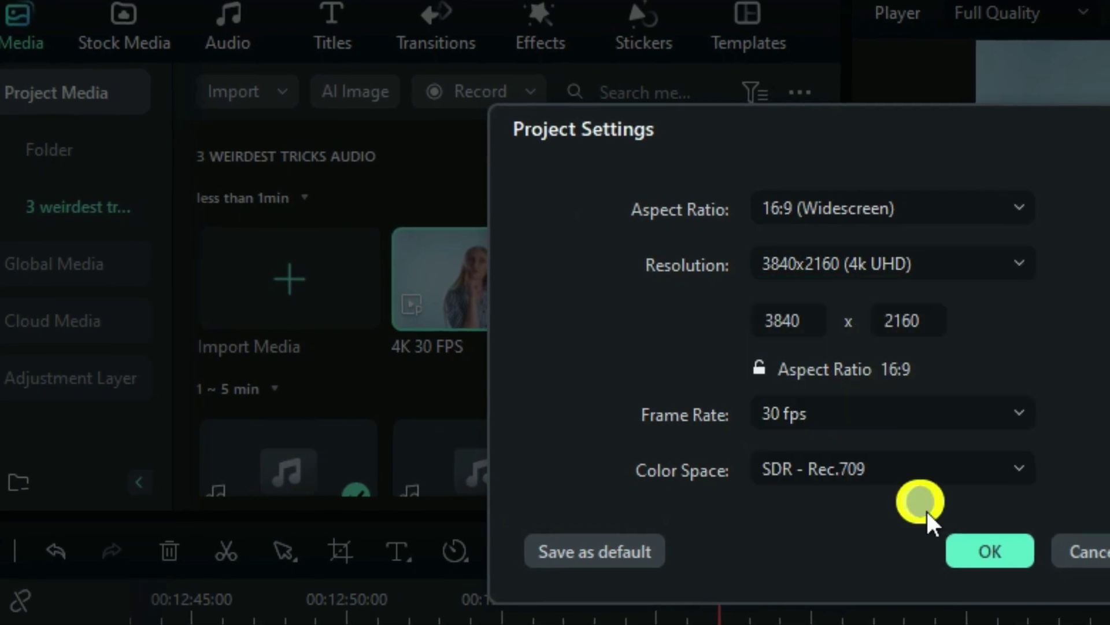
left_click(994, 552)
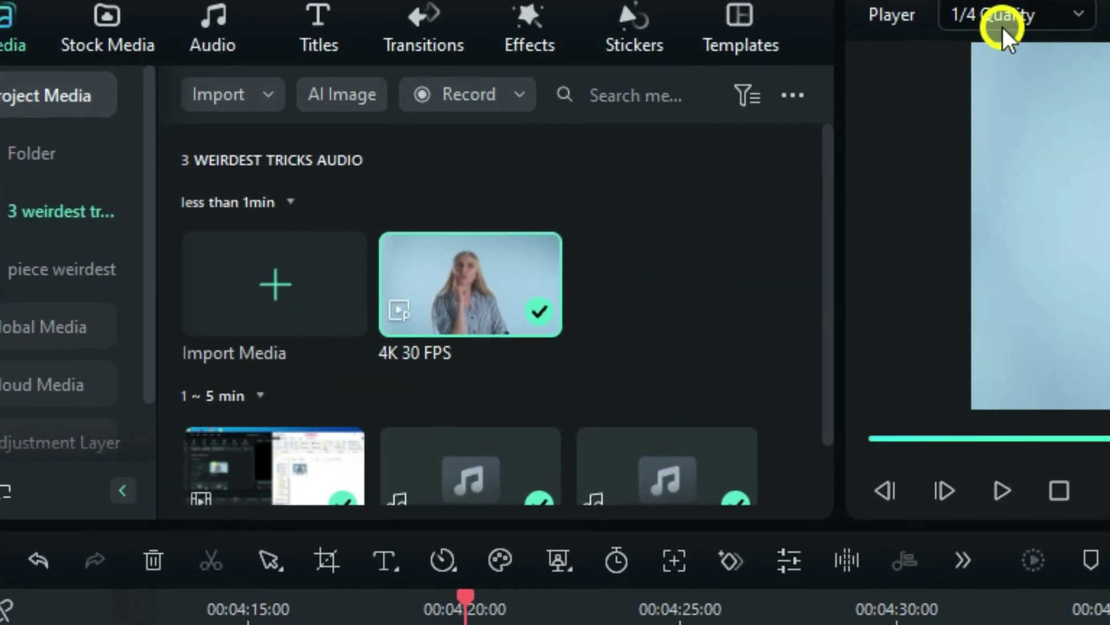
left_click(1002, 27)
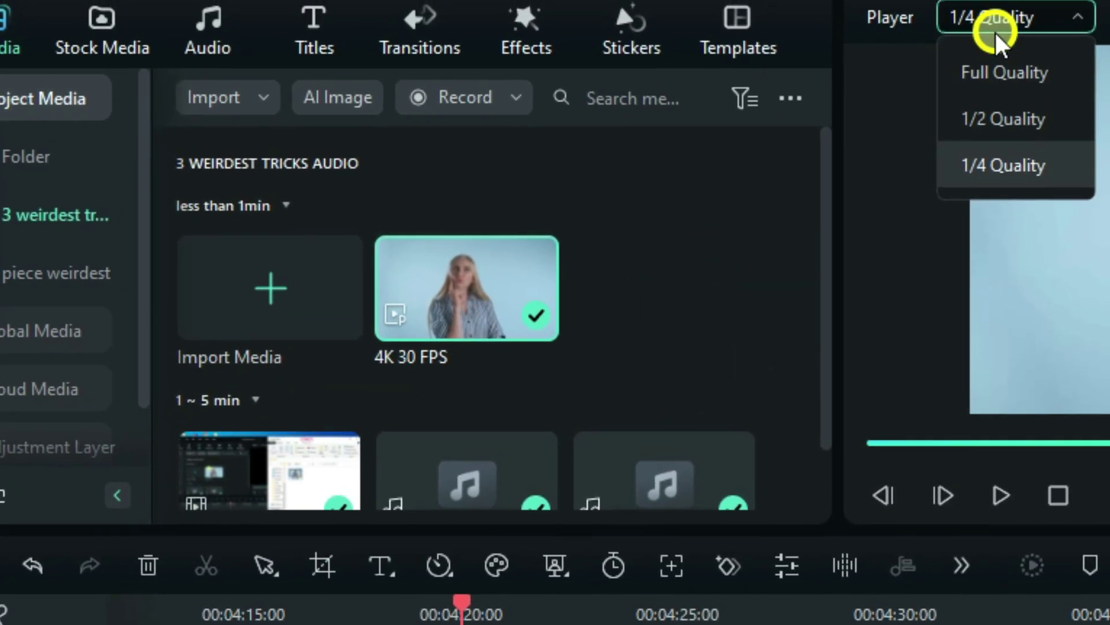
left_click(991, 82)
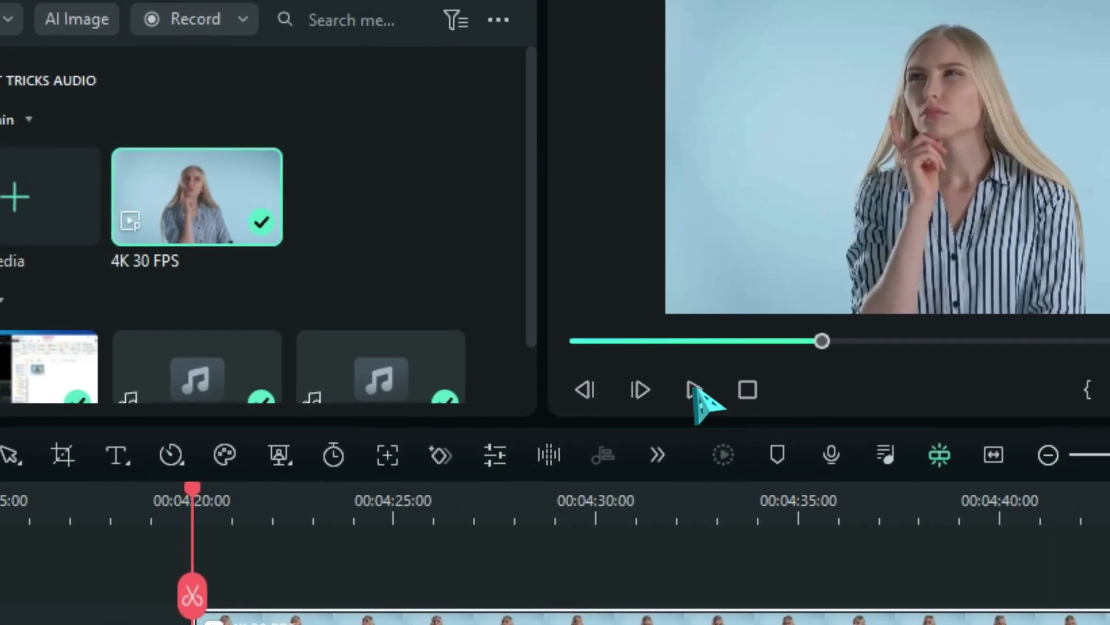
left_click(694, 388)
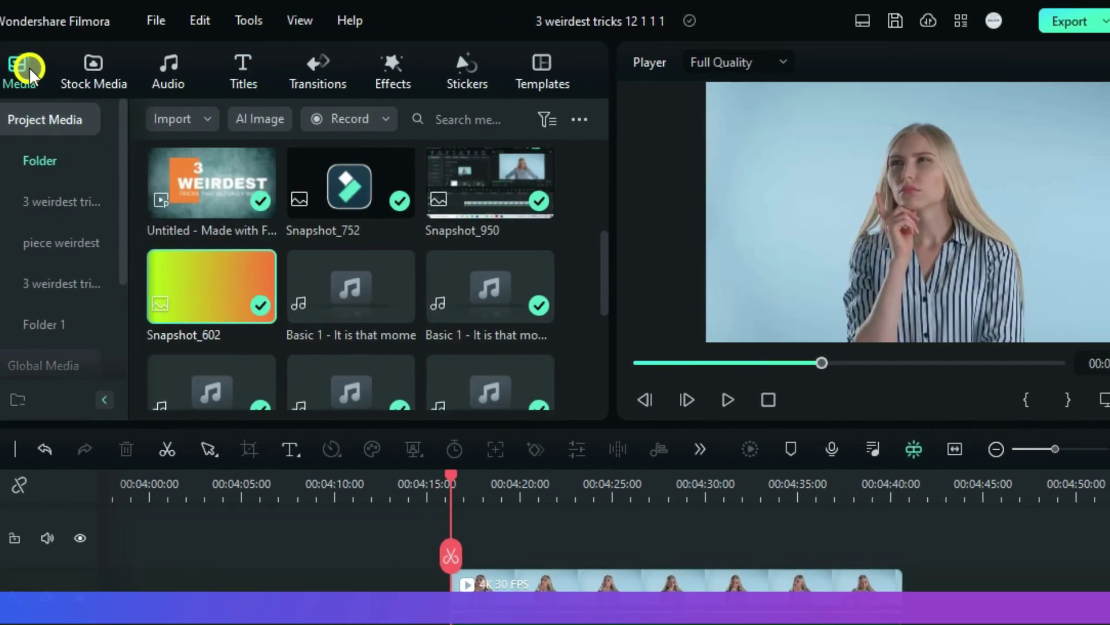
Place Snapshot_602 on a track above the 4K clip and lower its Compositing opacity
mouse_move(200, 284)
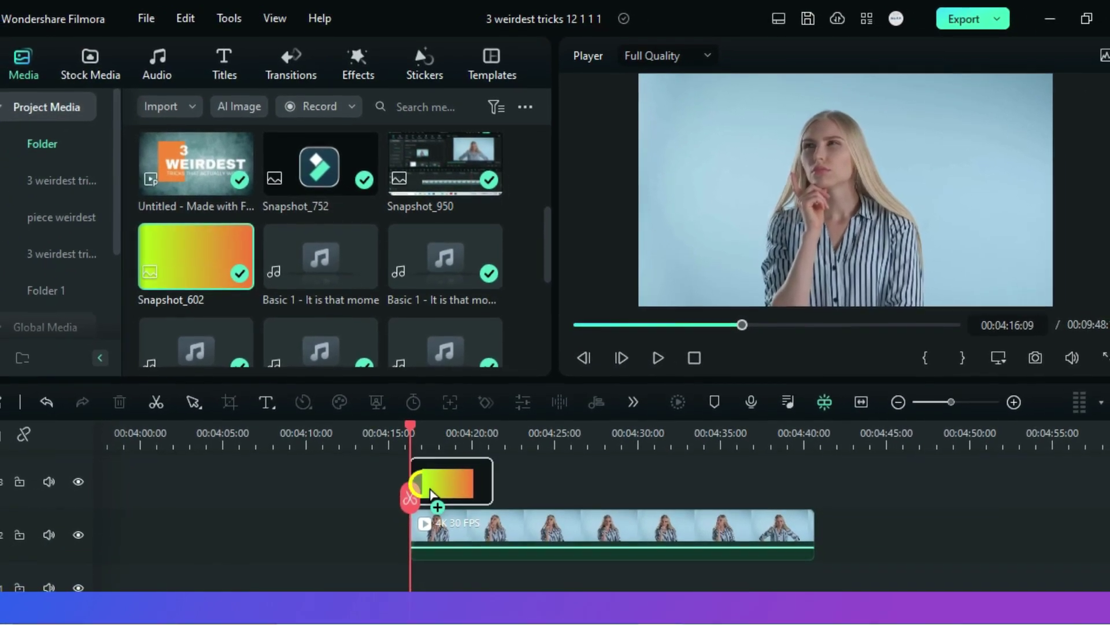
left_click_drag(424, 486, 460, 441)
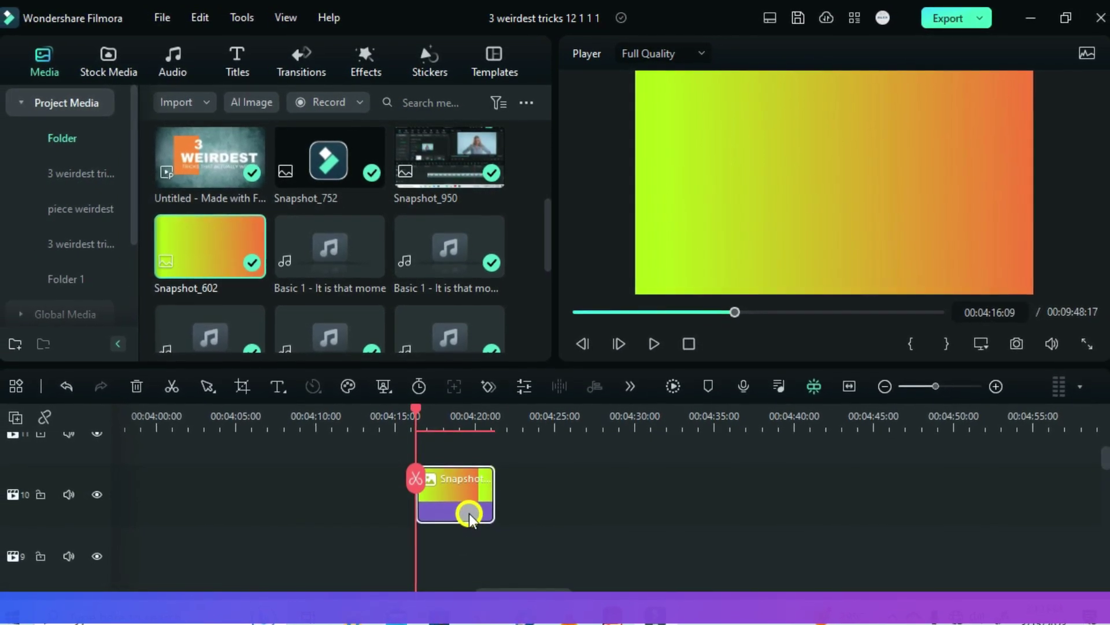
double_click(465, 506)
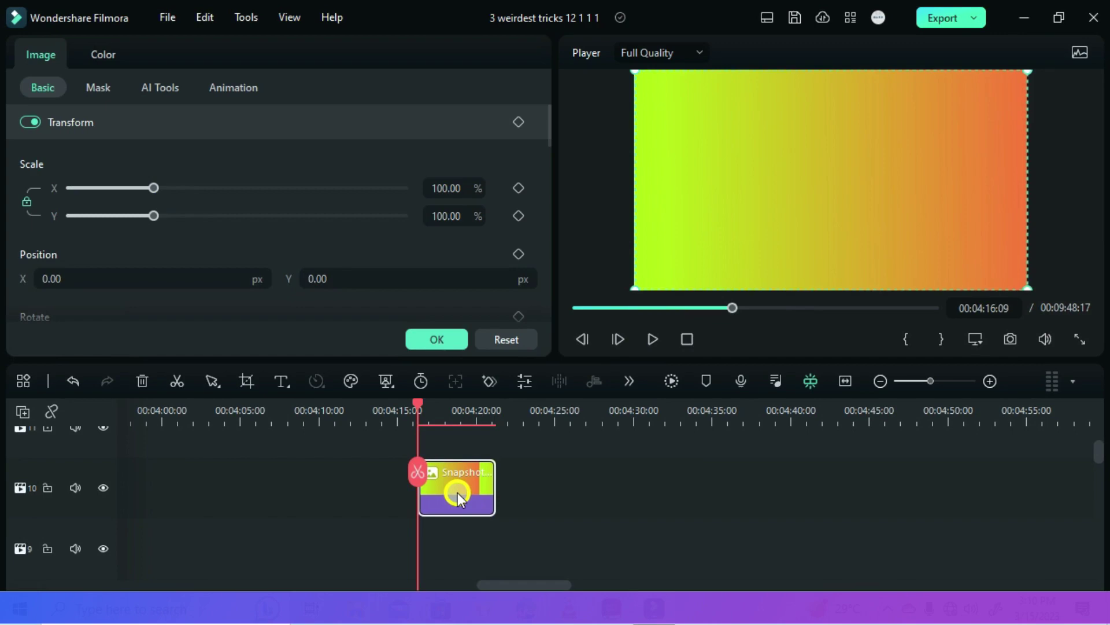
left_click_drag(654, 134, 652, 201)
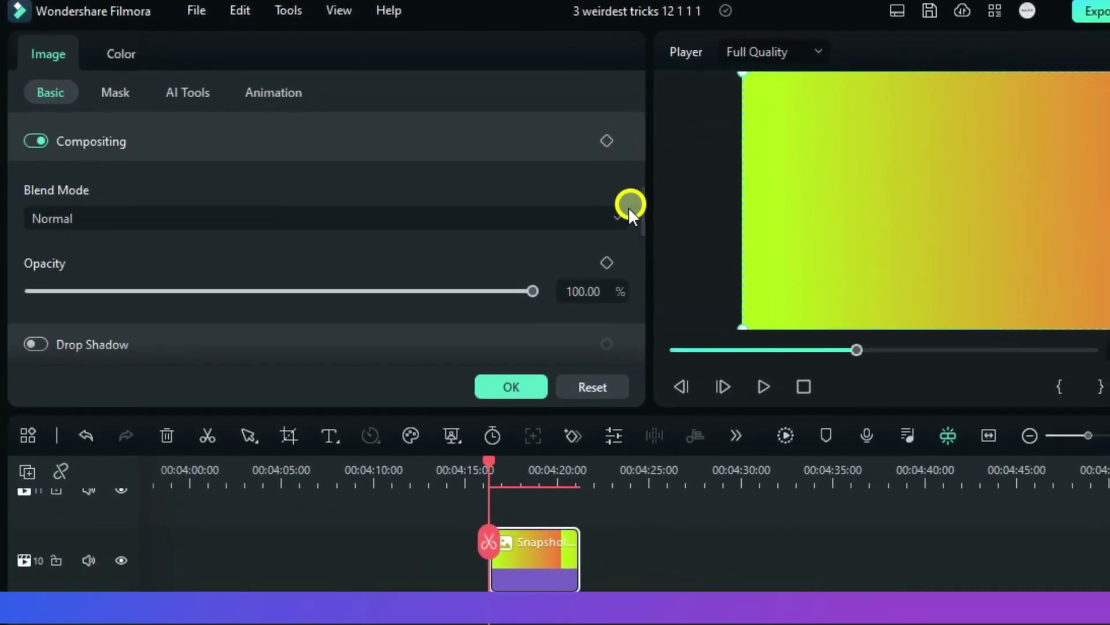
left_click_drag(537, 297, 12, 294)
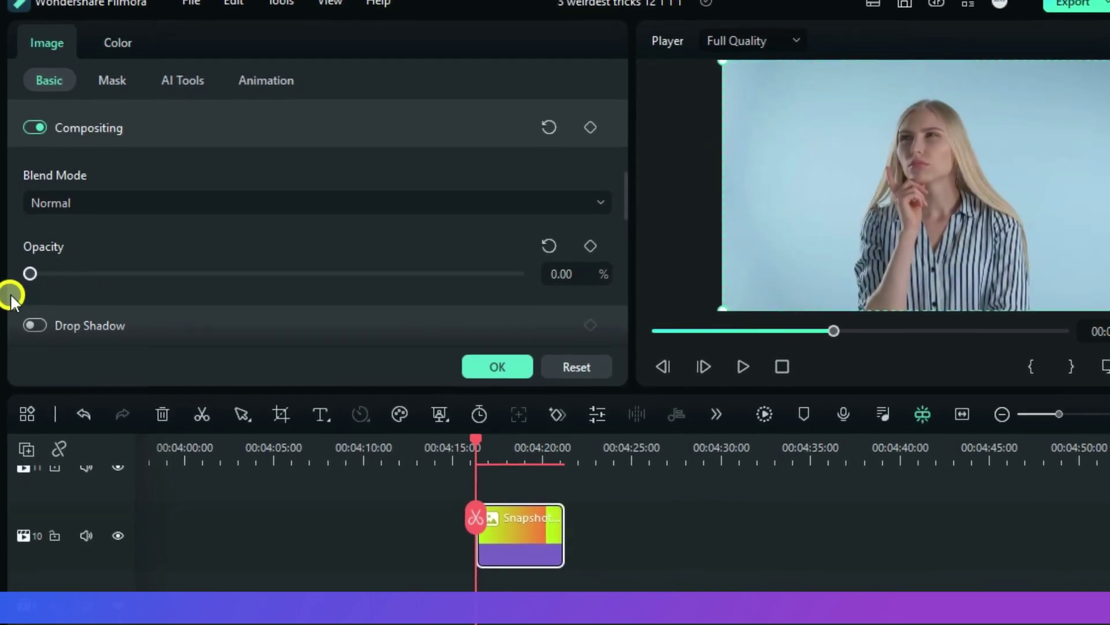
left_click(498, 367)
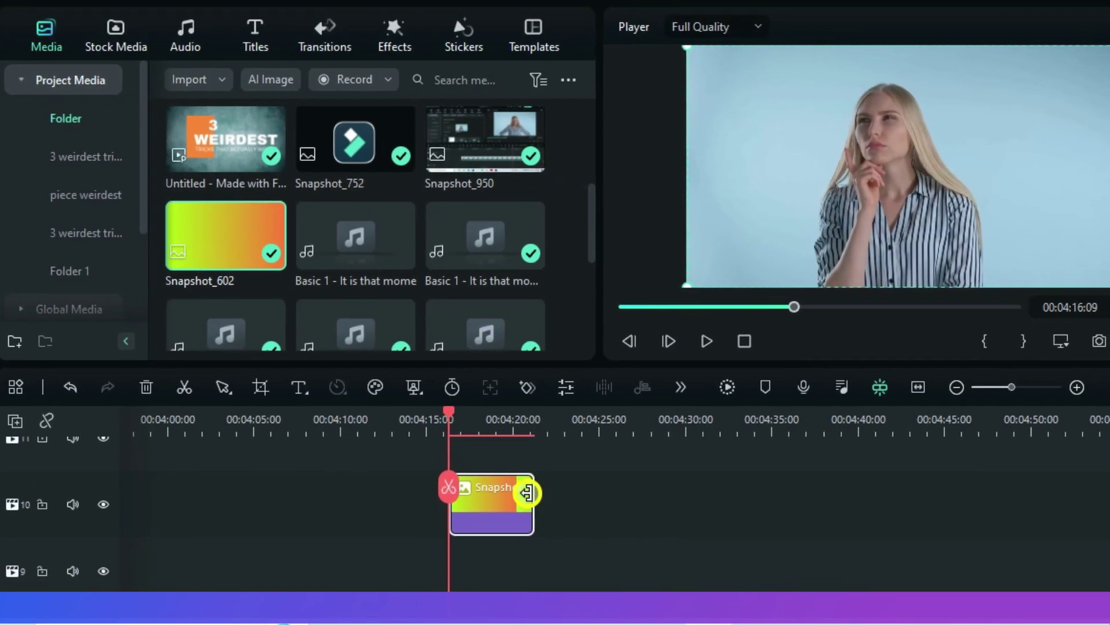
Stretch the gradient clip to the 4K clip's end, lock its track, render the preview and play it
left_click_drag(527, 493, 781, 527)
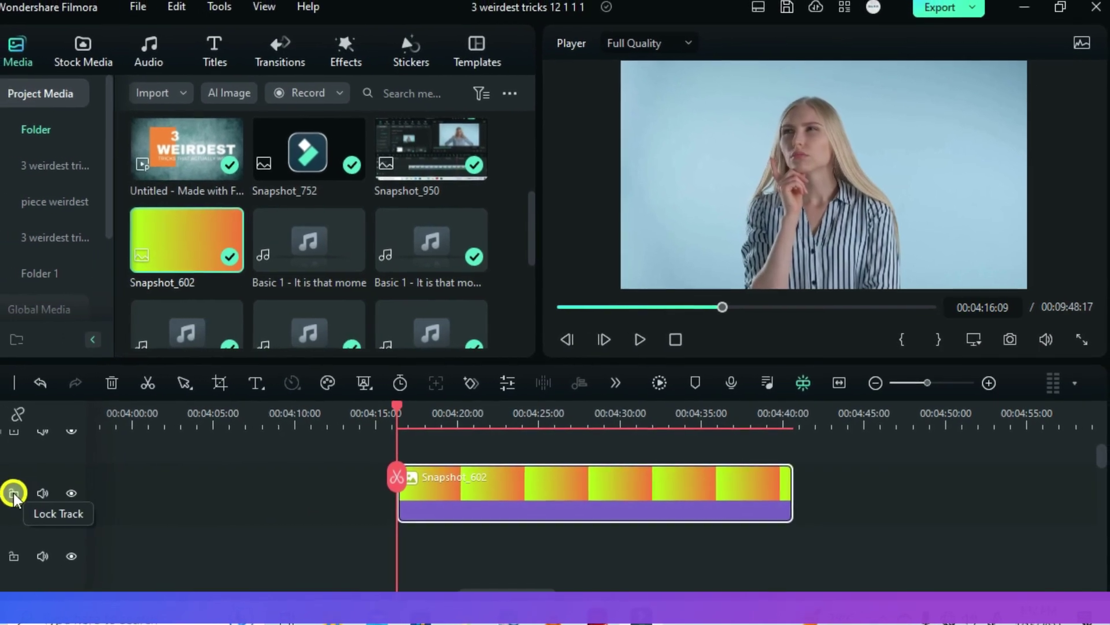
left_click(14, 493)
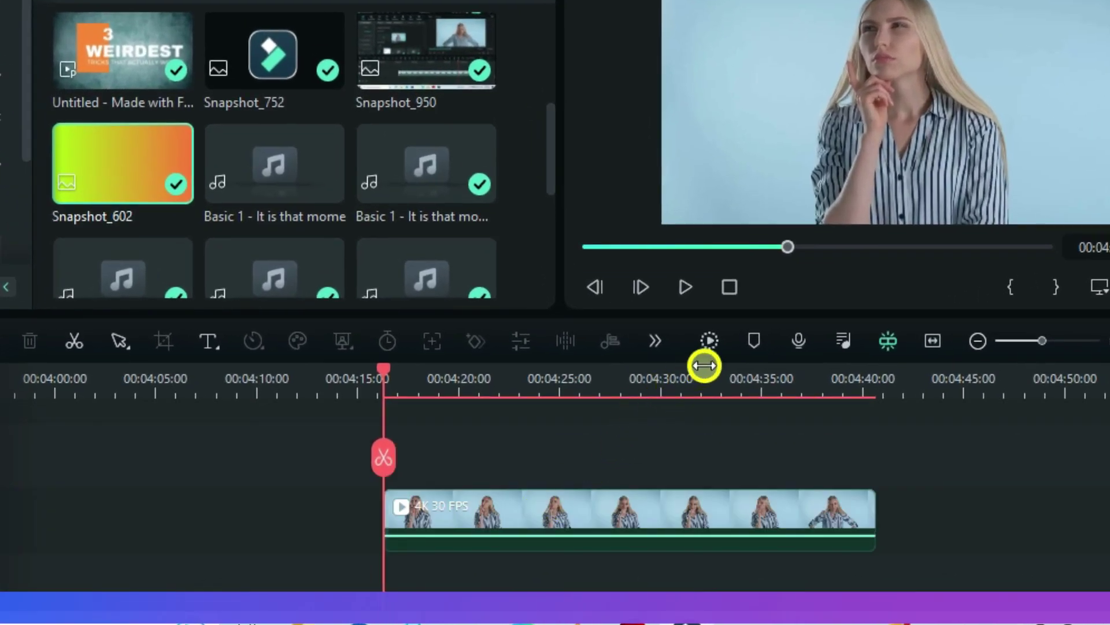
left_click(713, 345)
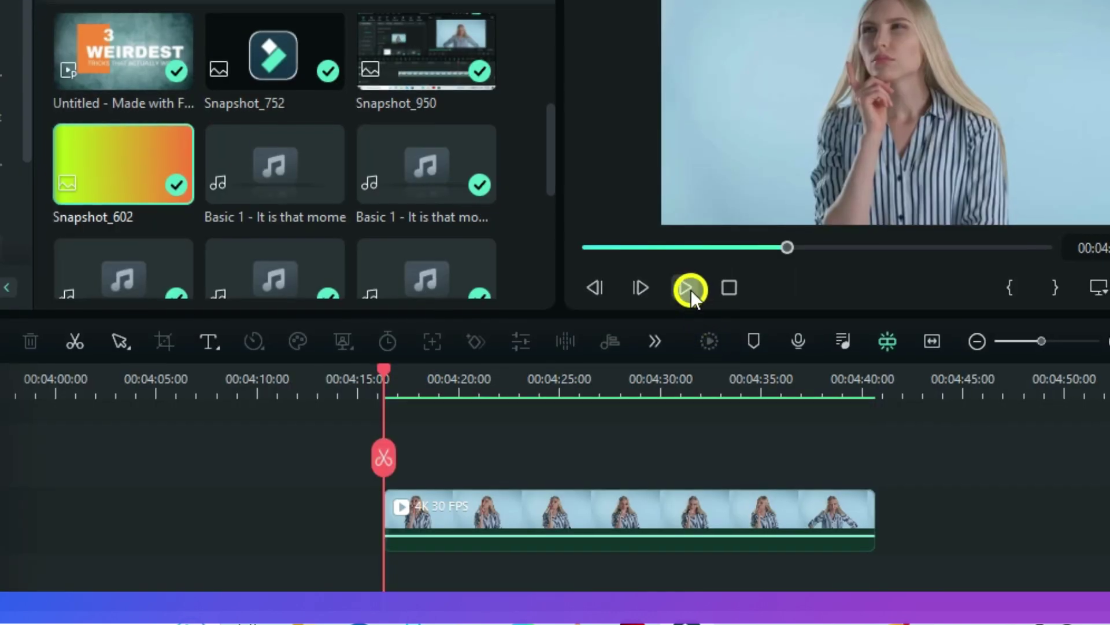
left_click(688, 288)
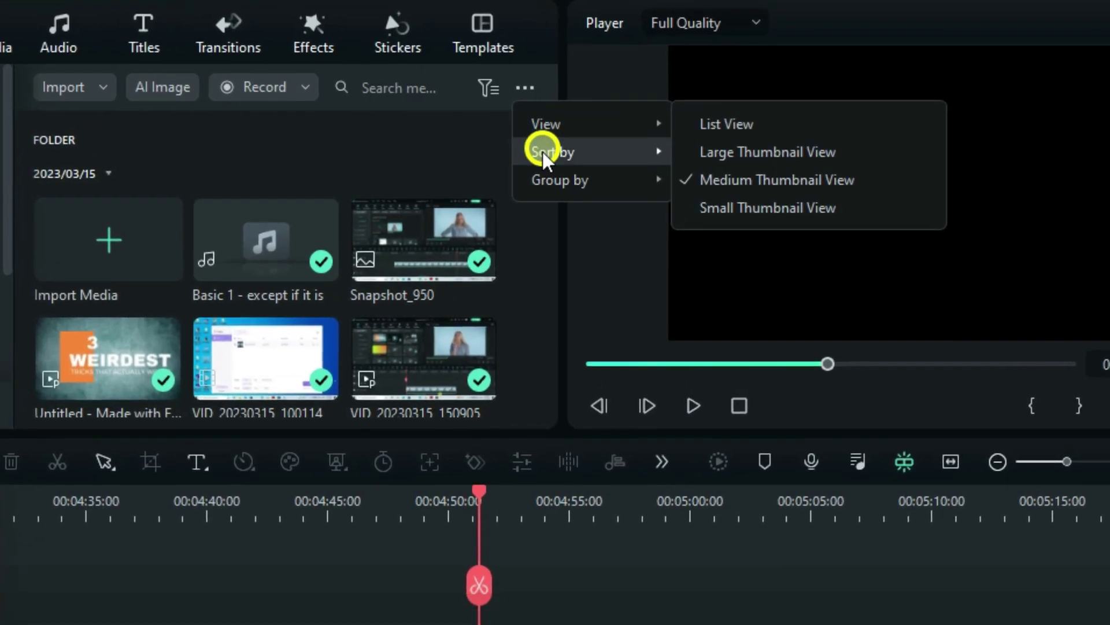
Switch the media library's Group by option to Camera Name
mouse_move(548, 179)
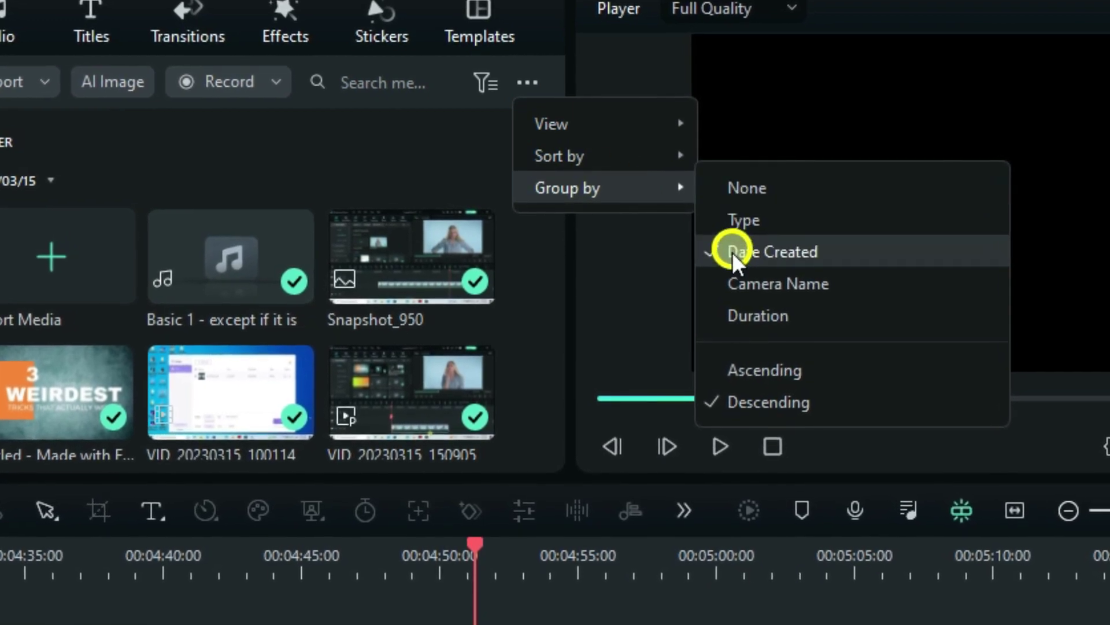
left_click(732, 284)
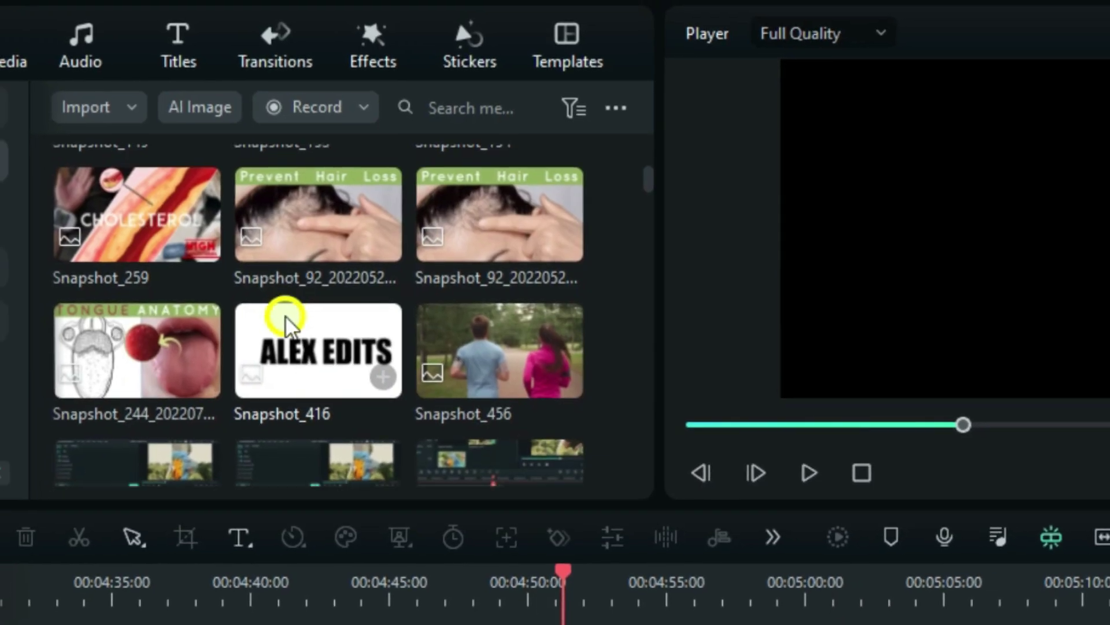
Import the 4K 30 FPS video file from Downloads > New folder
scroll(286, 312, "down", 15)
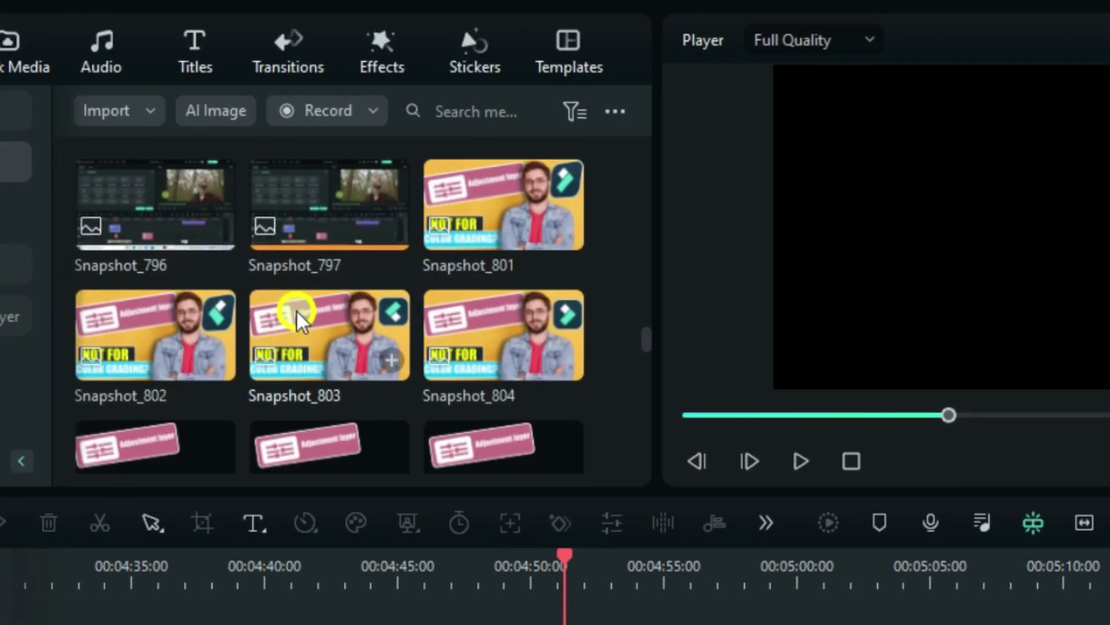
scroll(297, 310, "up", 15)
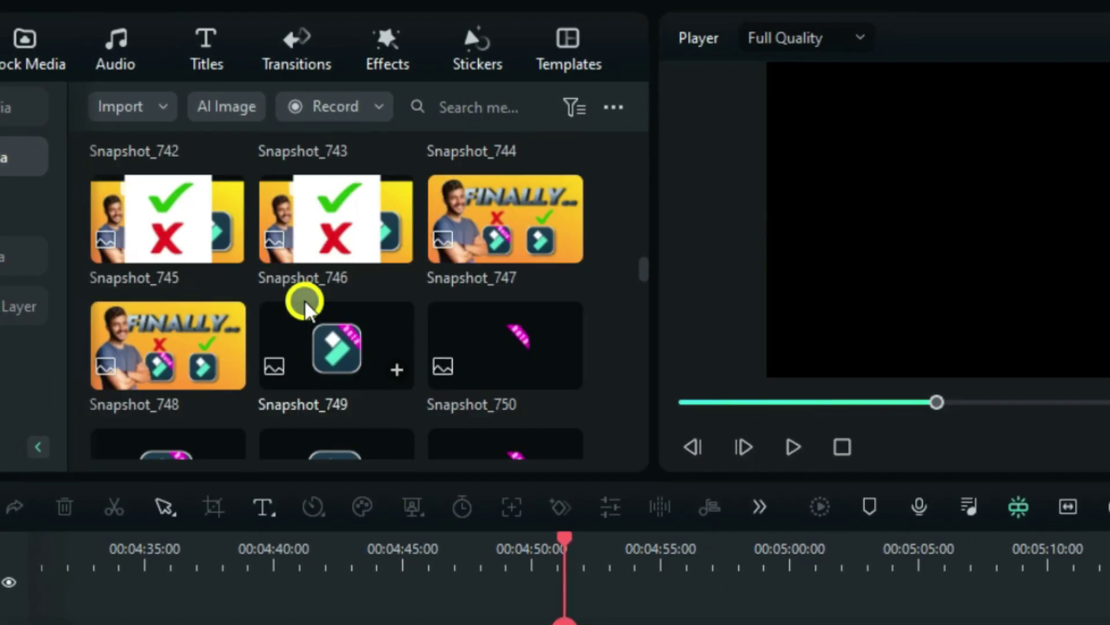
scroll(305, 299, "up", 10)
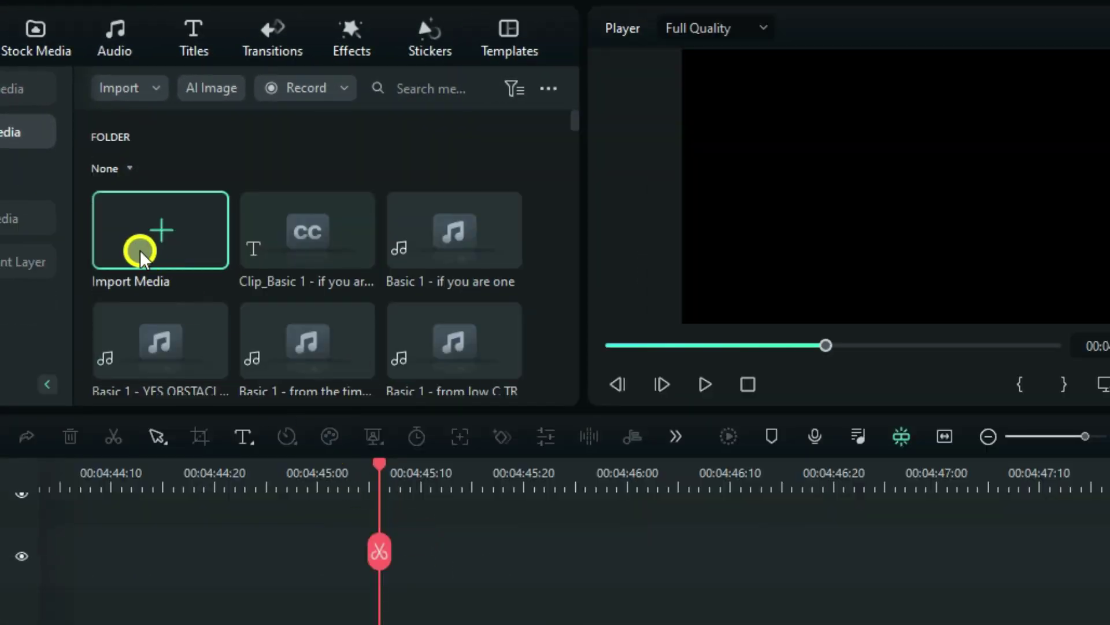
left_click(140, 250)
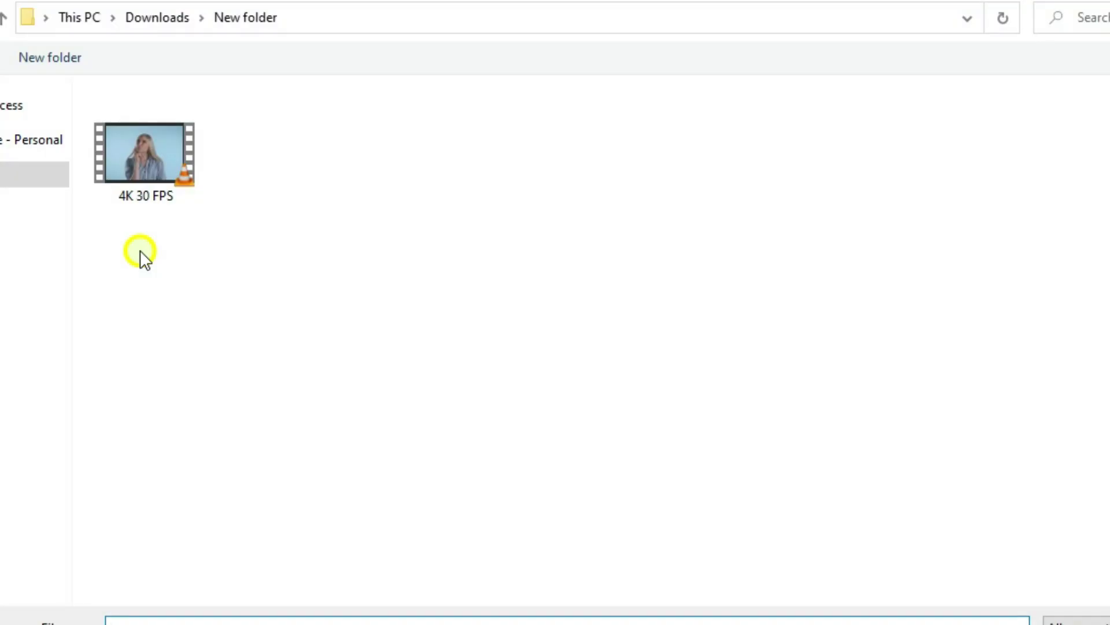
left_click(140, 173)
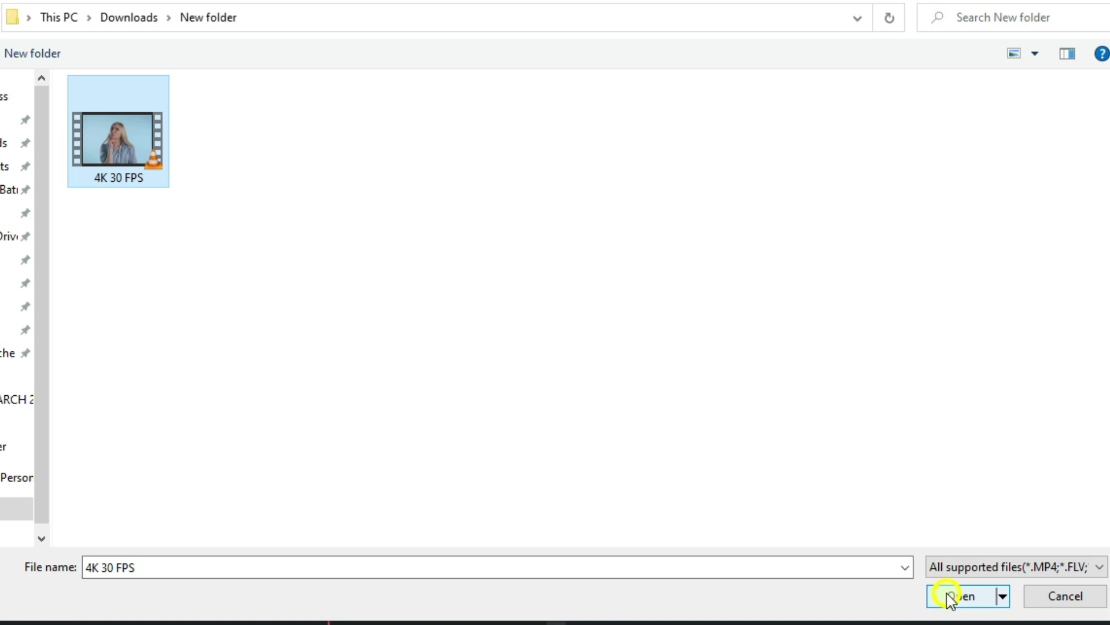
left_click(946, 592)
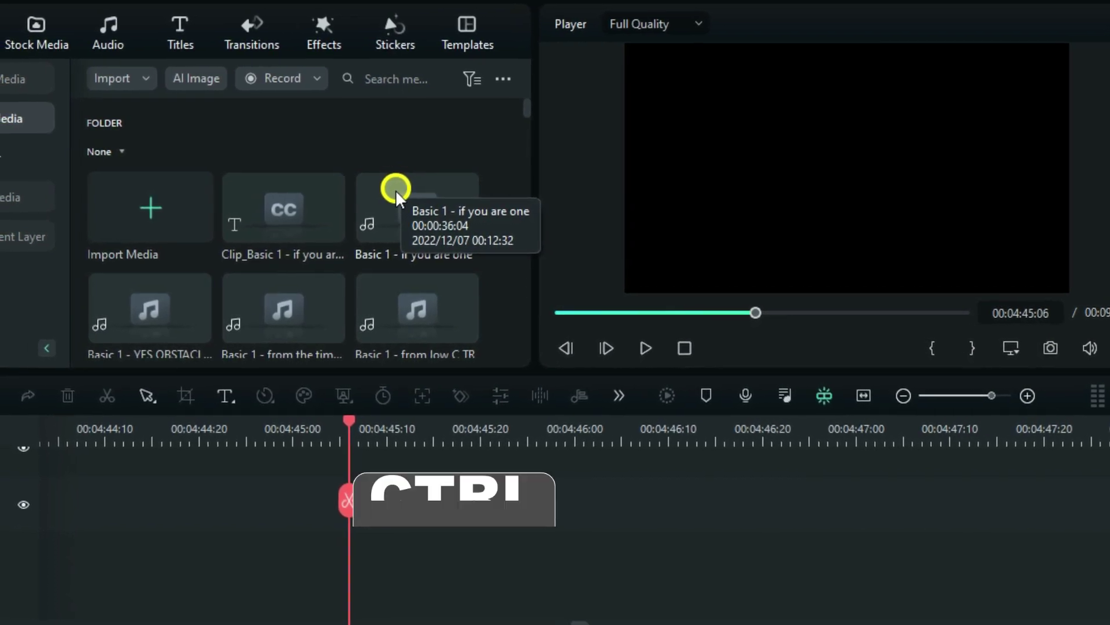
Add the selected clips, including the Basic 1 - if you are one audio, to the timeline at the playhead
left_click(394, 211, "ctrl")
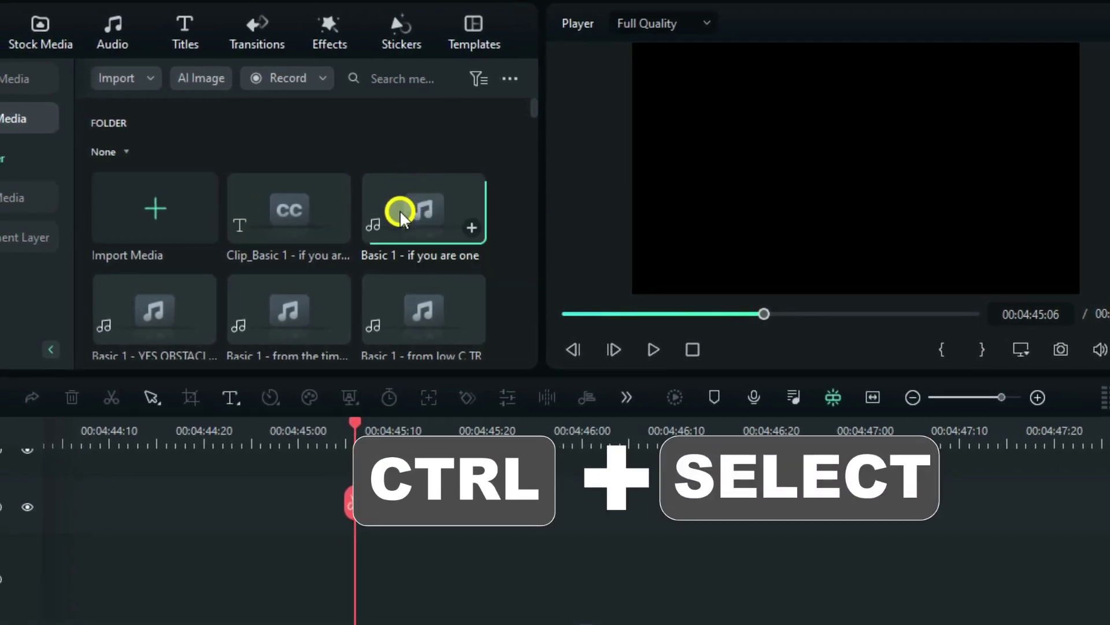
key("space")
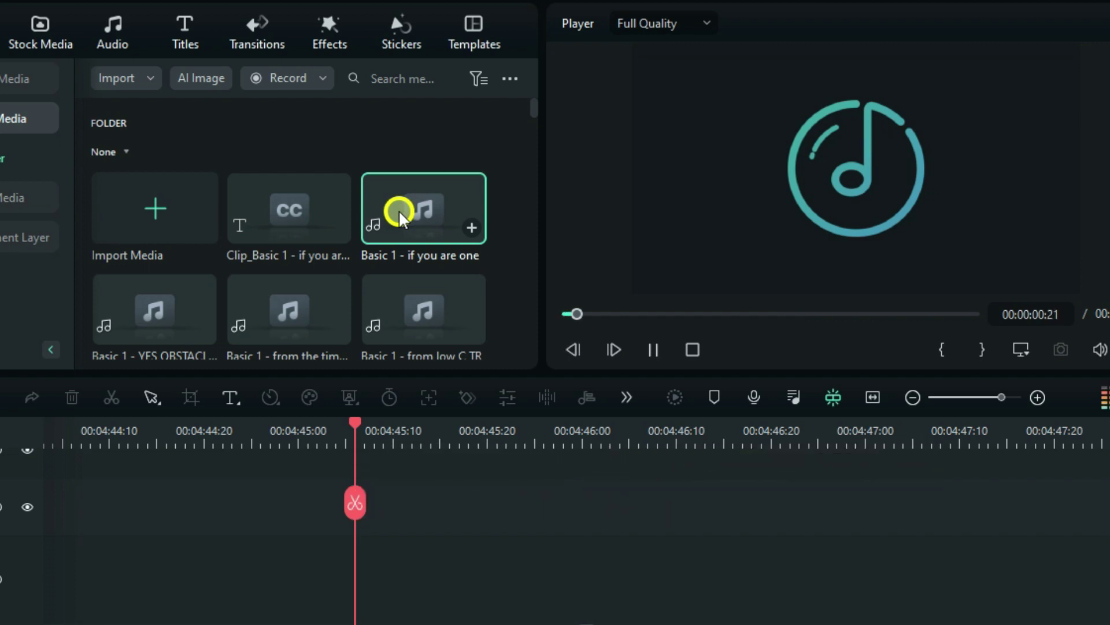
left_click_drag(398, 210, 405, 390)
left_click_drag(394, 487, 383, 524)
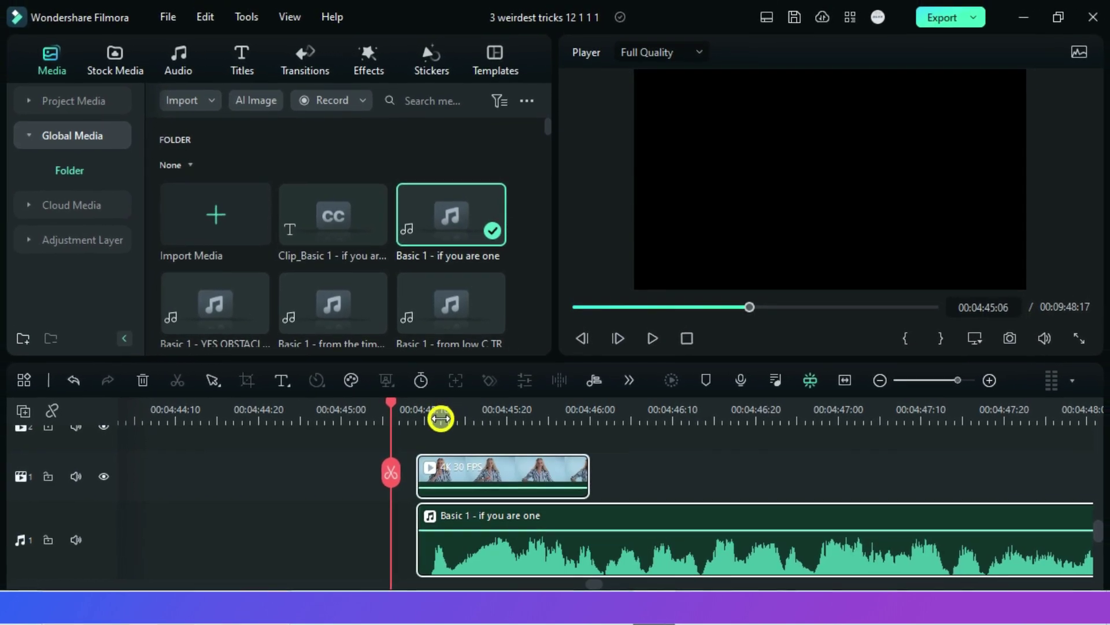
Move the playhead to 00:04:45:12 and delete the Basic 1 - if you are one audio clip
left_click(442, 414)
scroll(441, 556, "up", 2)
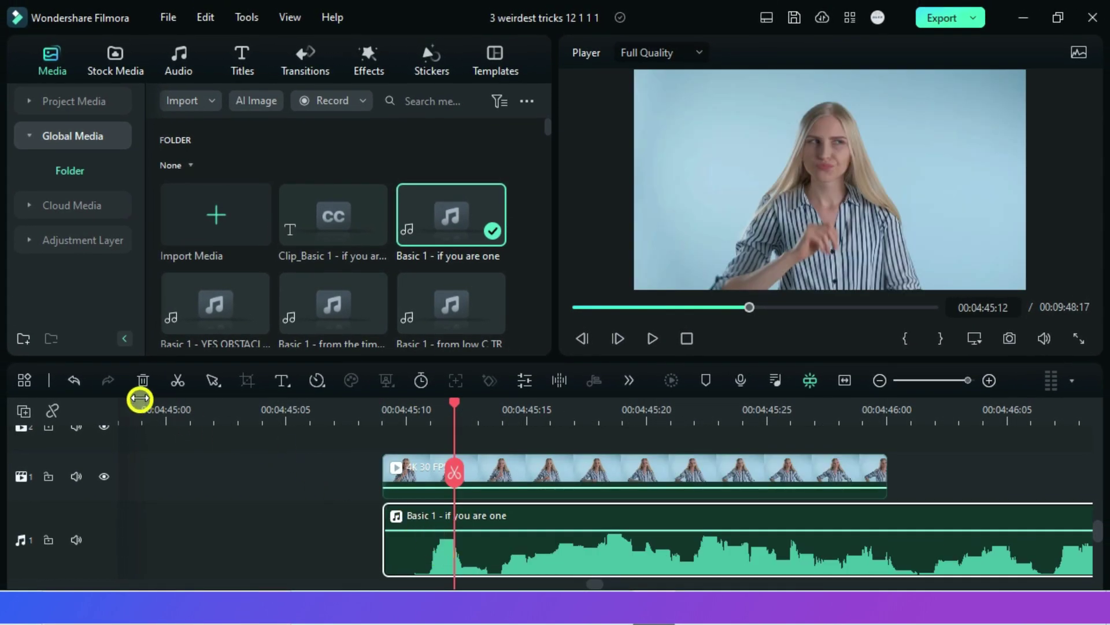
left_click(143, 380)
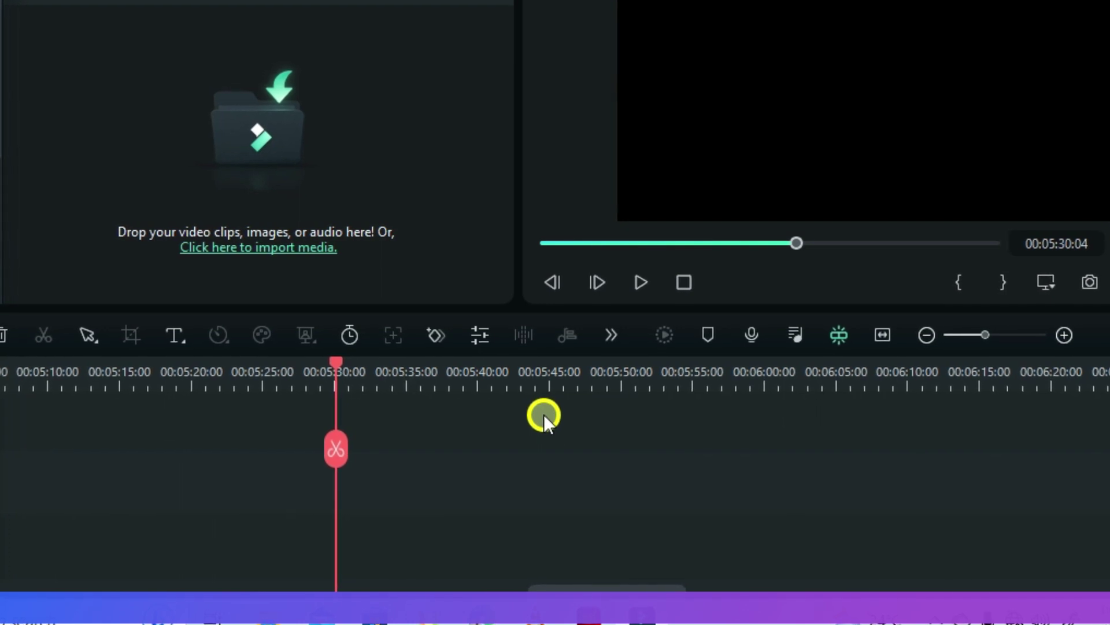
Add a marker at 00:05:30:04 with the M shortcut
key("m")
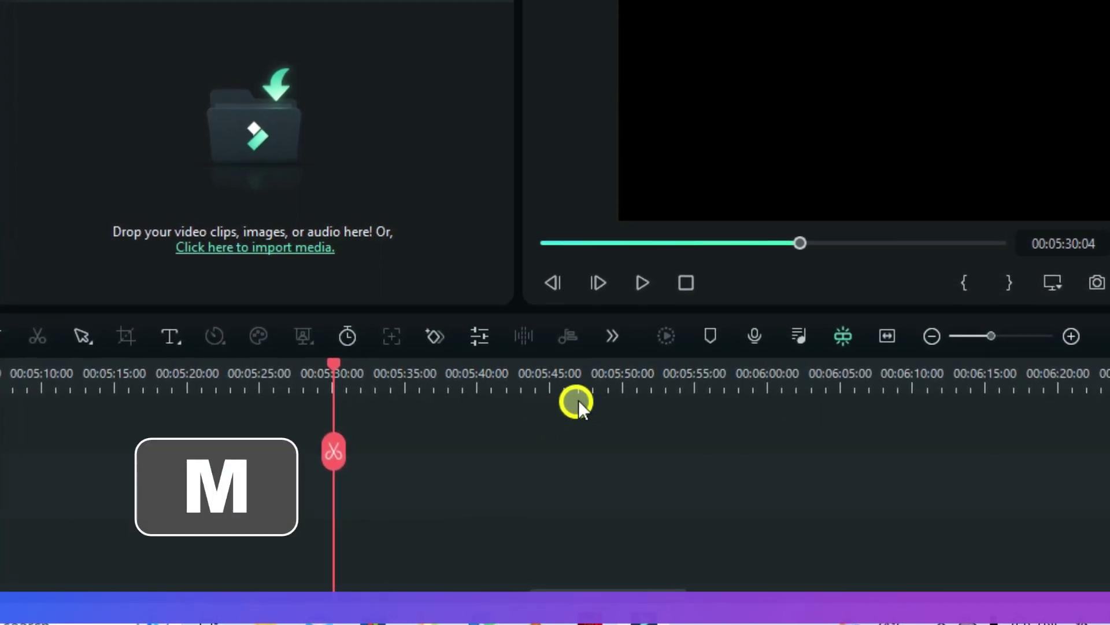
Add a second marker, then select the Lorem ipsum text in the Advanced editor at 00:00:02:29
left_click(716, 337)
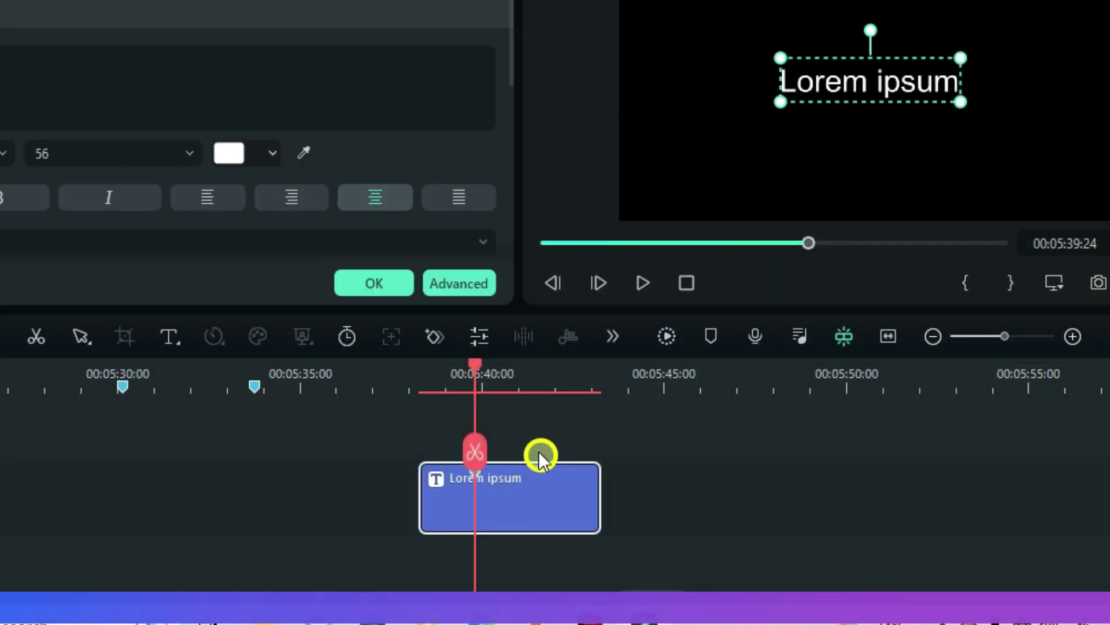
left_click(449, 284)
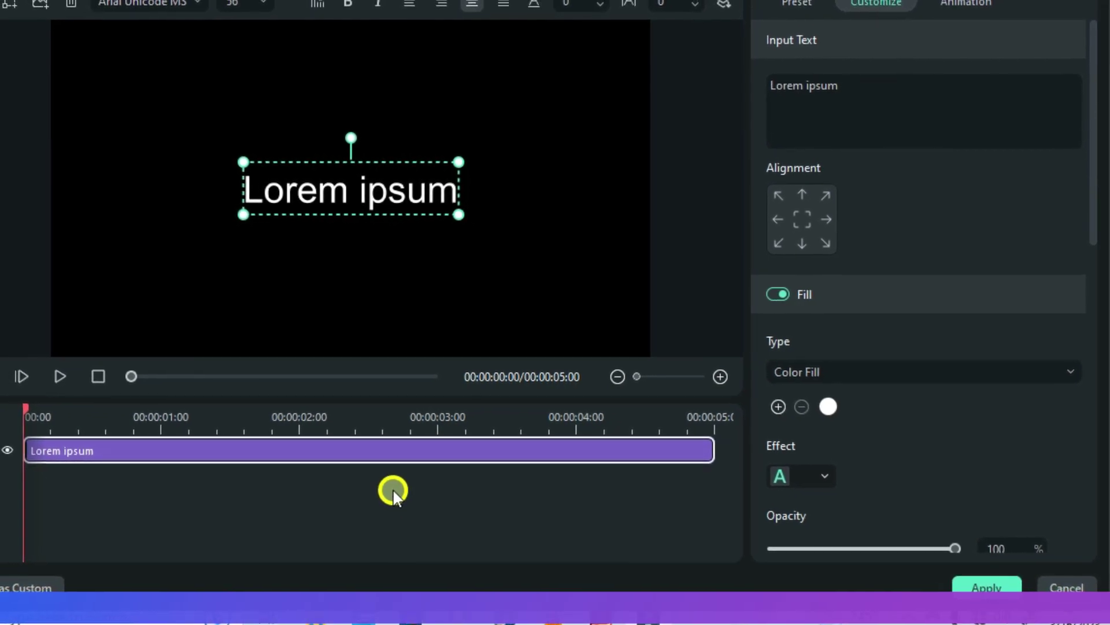
left_click(376, 291)
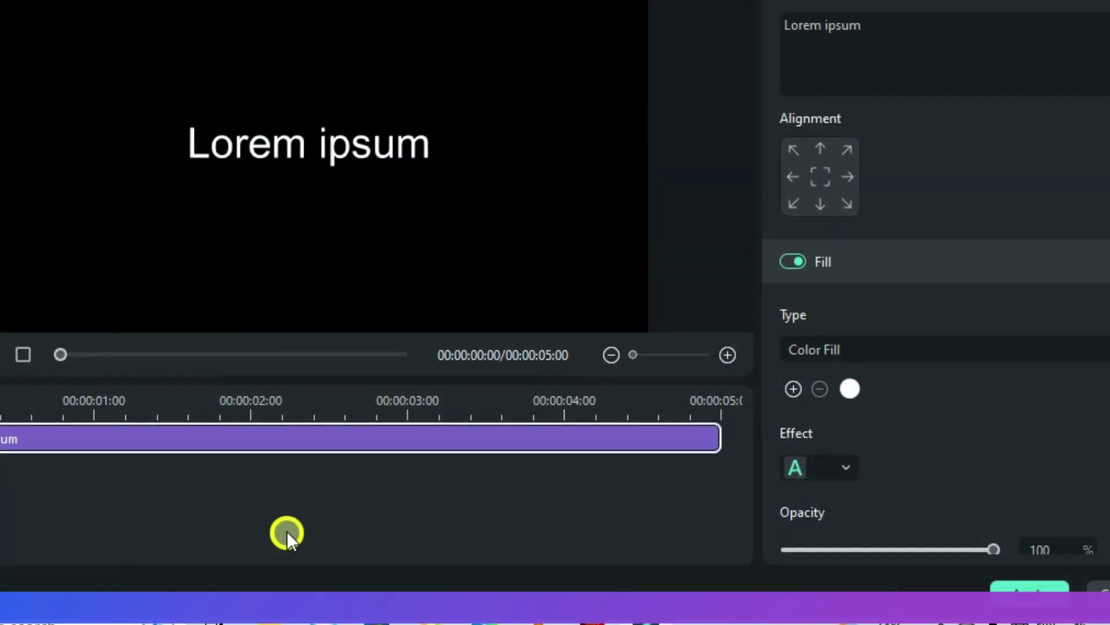
double_click(178, 447, "alt")
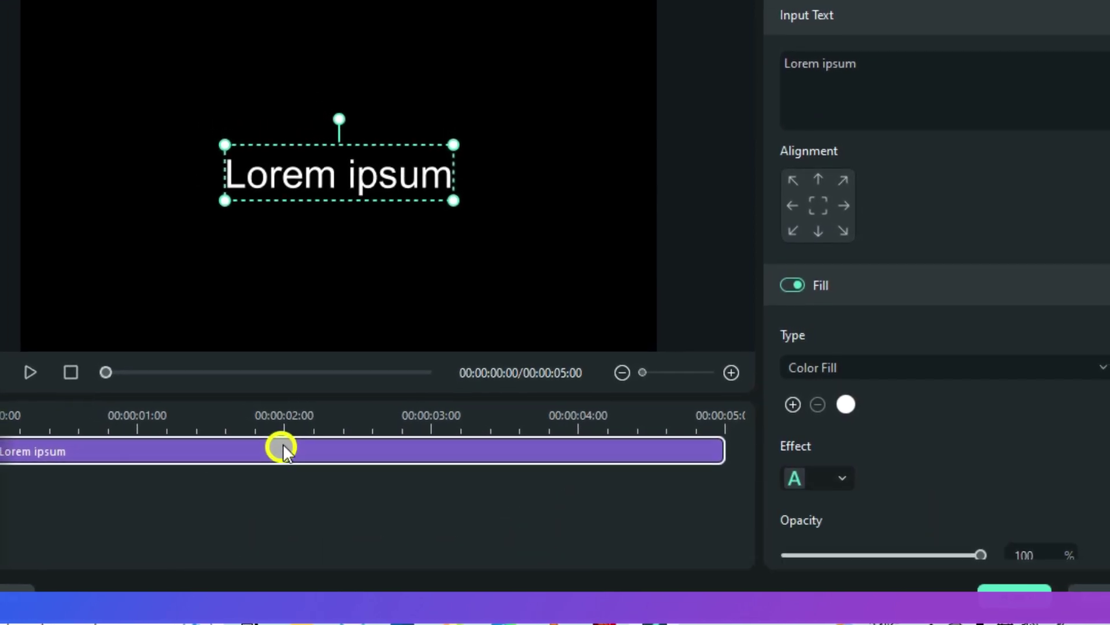
left_click(435, 457)
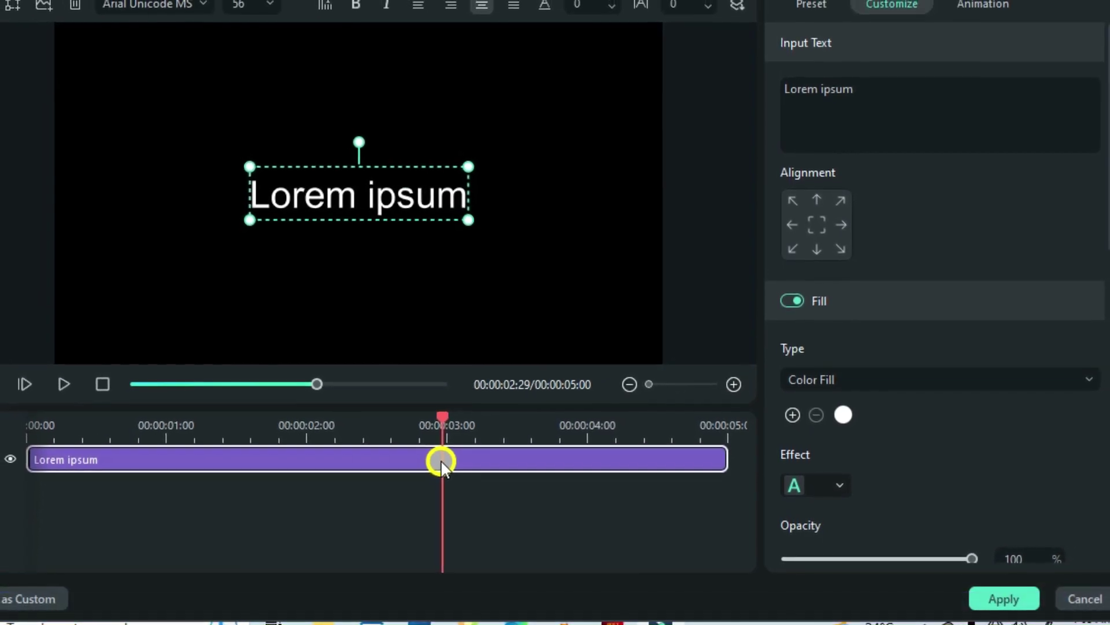
Apply the title edits, zoom in on the Lorem ipsum clip and open its text properties
left_click(995, 601)
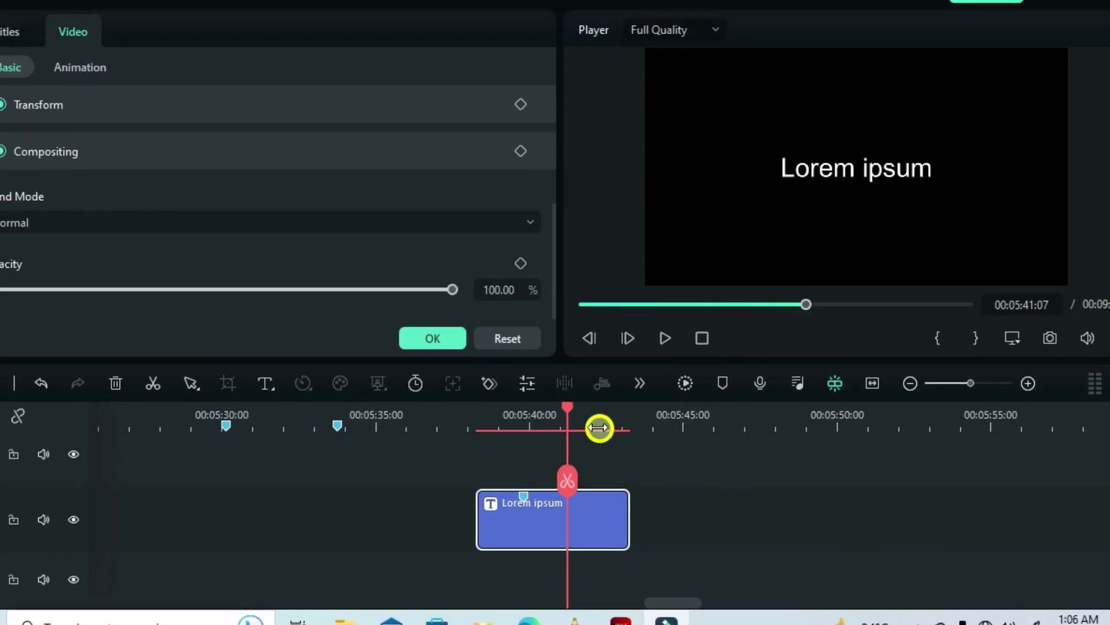
left_click_drag(599, 428, 711, 431)
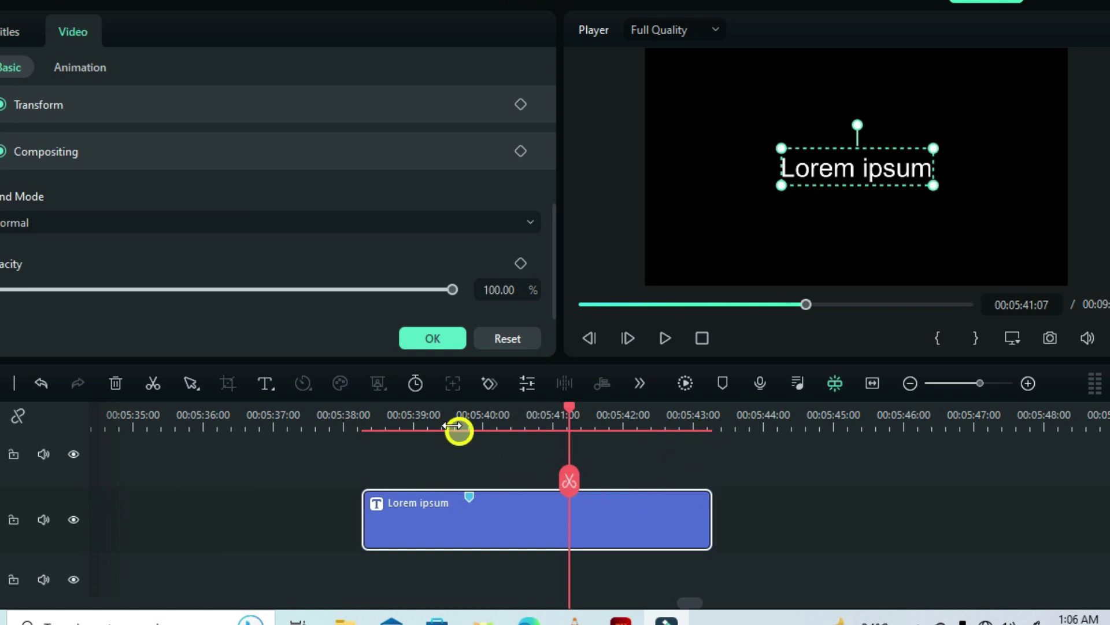
left_click(4, 32)
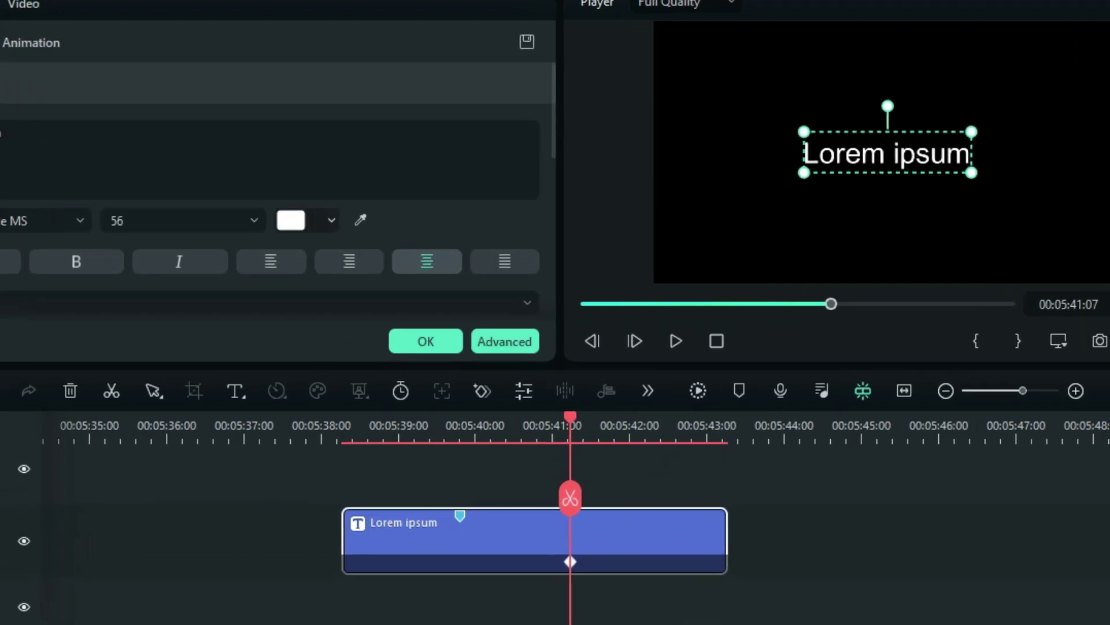